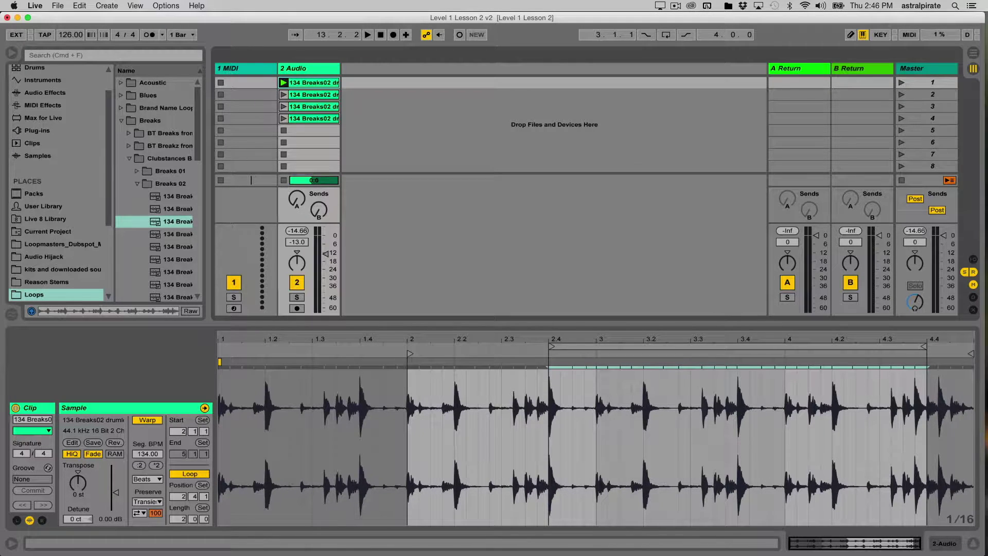
Expand the Analog instrument's Bass presets in the browser and widen the browser to fit the full preset names.
scroll(56, 182, up, 2)
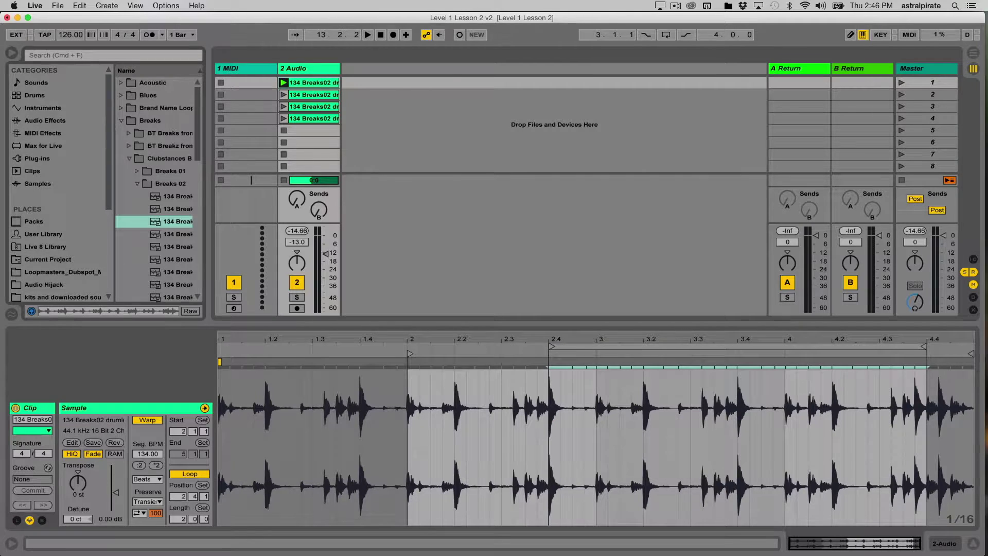
click(55, 107)
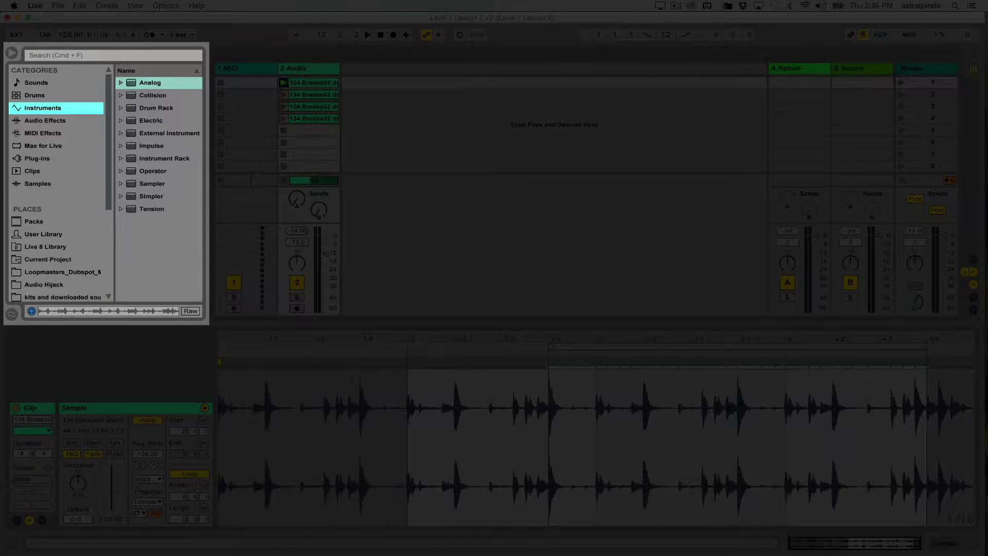
key(Right)
key(Right)
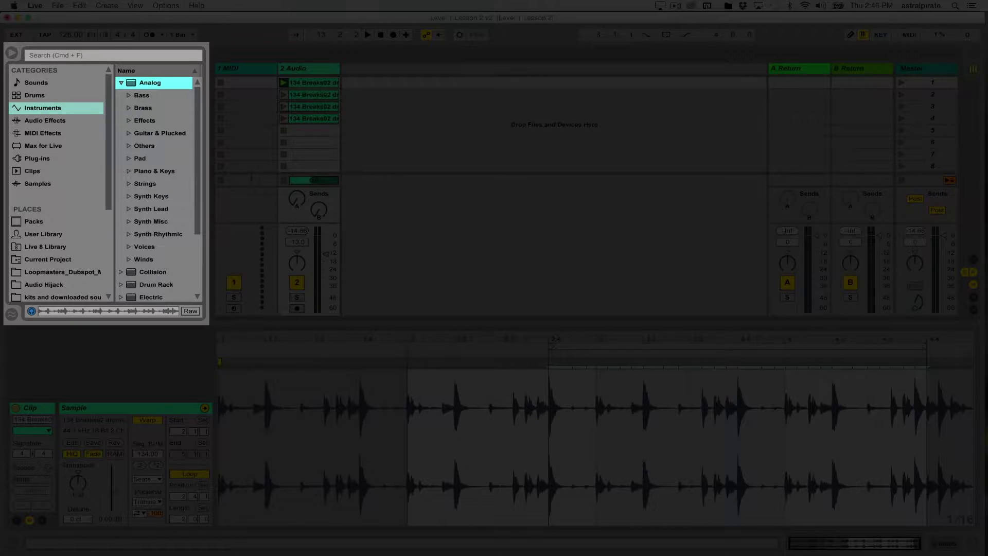
key(Down)
key(Right)
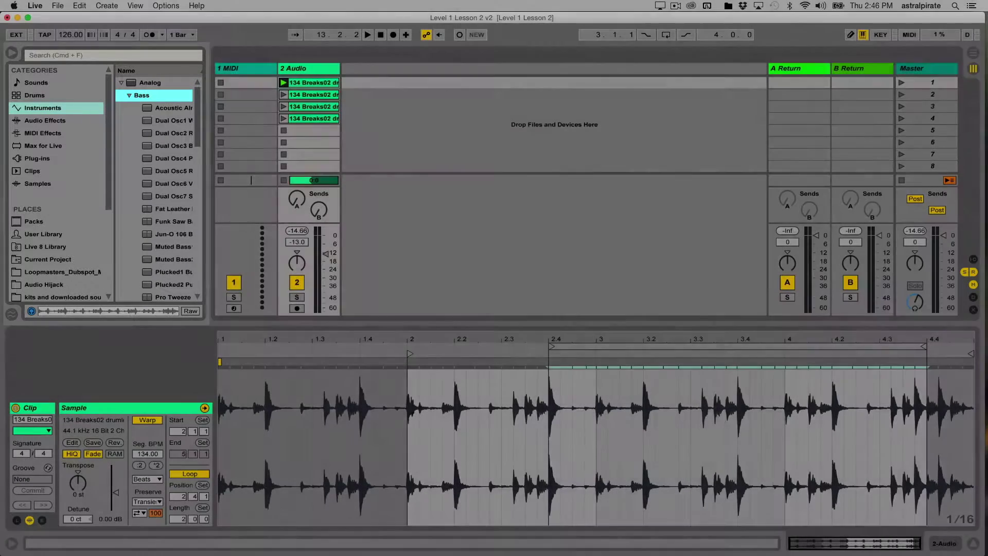
drag(211, 180, 282, 180)
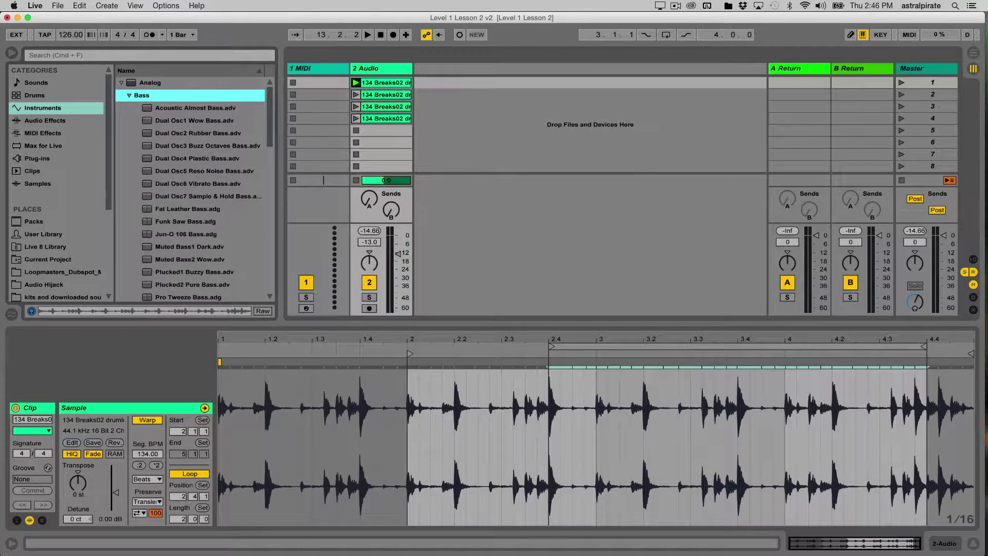
Preview Rhythmic Octaves Bass and Saw5 Pure Wow Bass, load Saw5 Pure Wow Bass onto the MIDI track, and narrow the browser.
scroll(206, 190, down, 6)
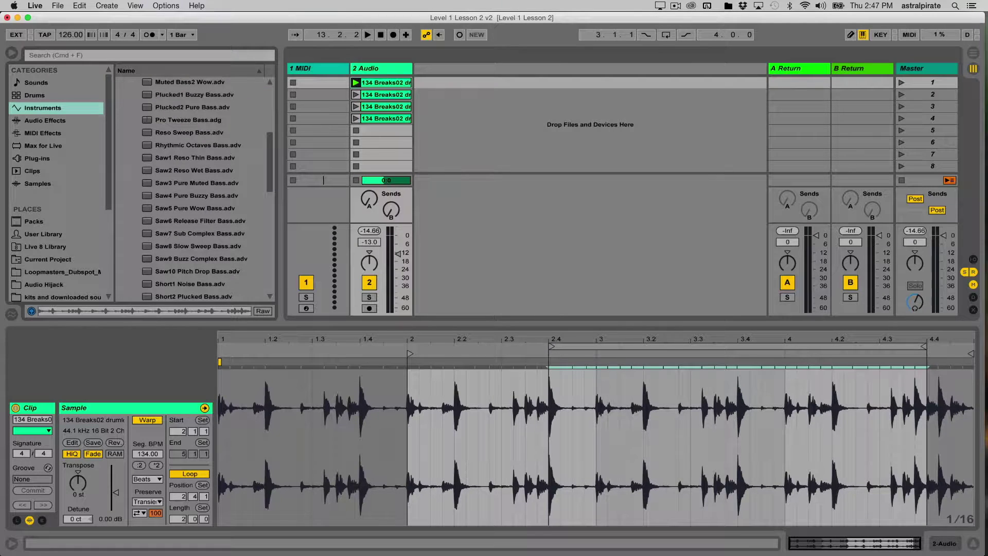
click(197, 145)
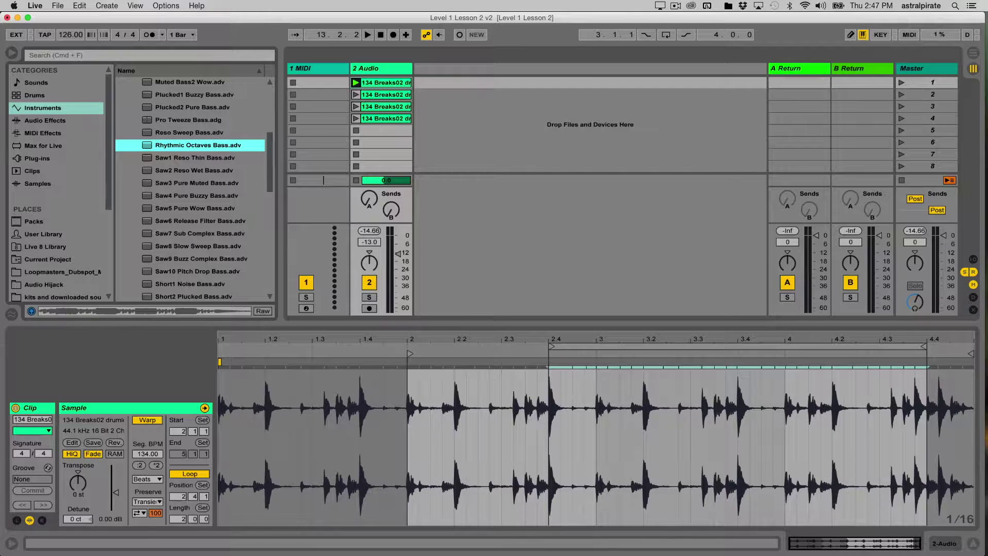
click(194, 208)
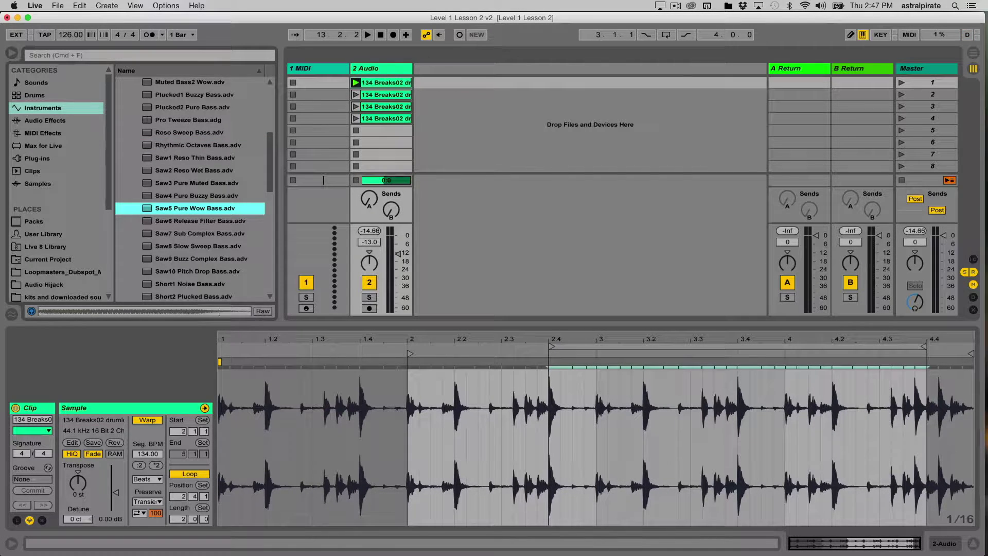
drag(205, 208, 320, 92)
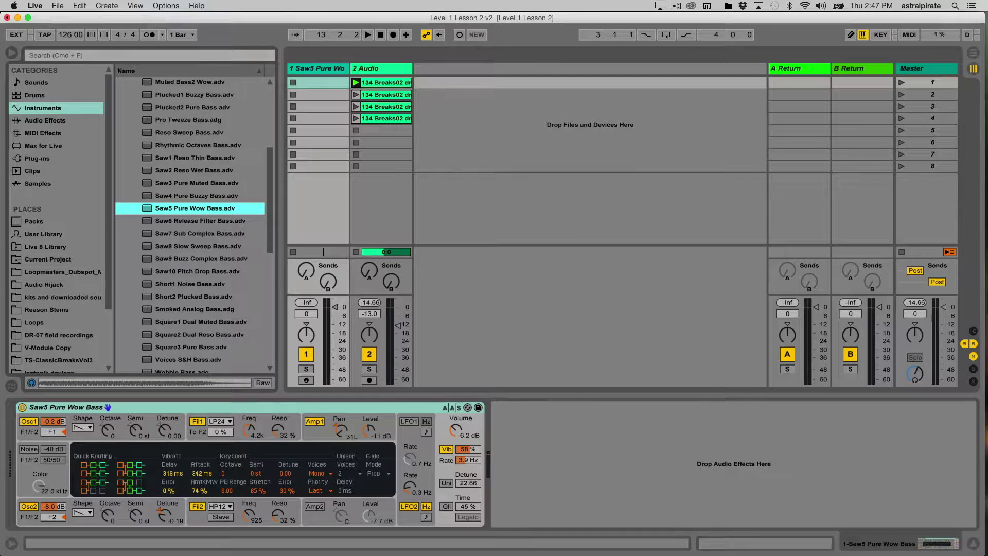
drag(279, 216, 231, 216)
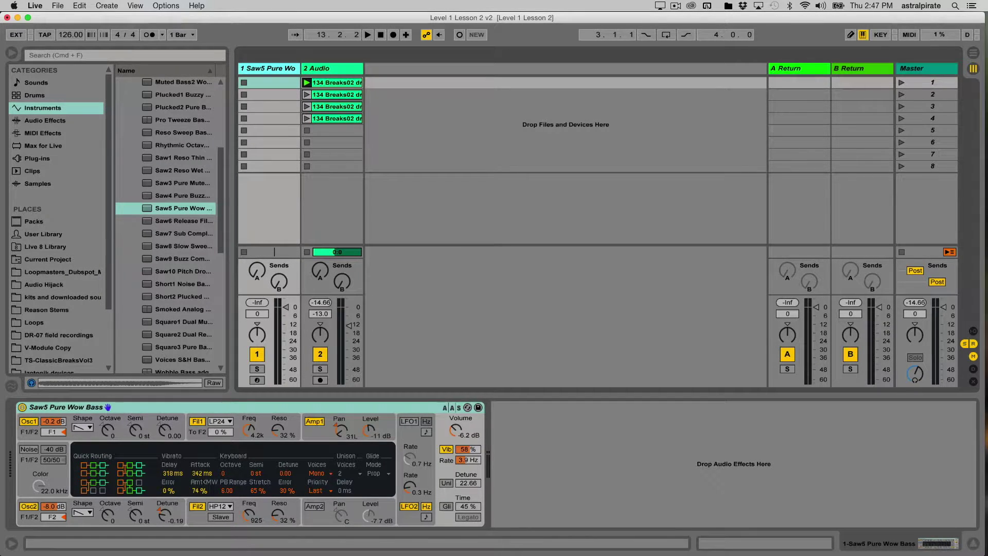
Arm the Saw5 Pure Wow Bass track for recording and play test notes with the computer MIDI keyboard.
click(273, 82)
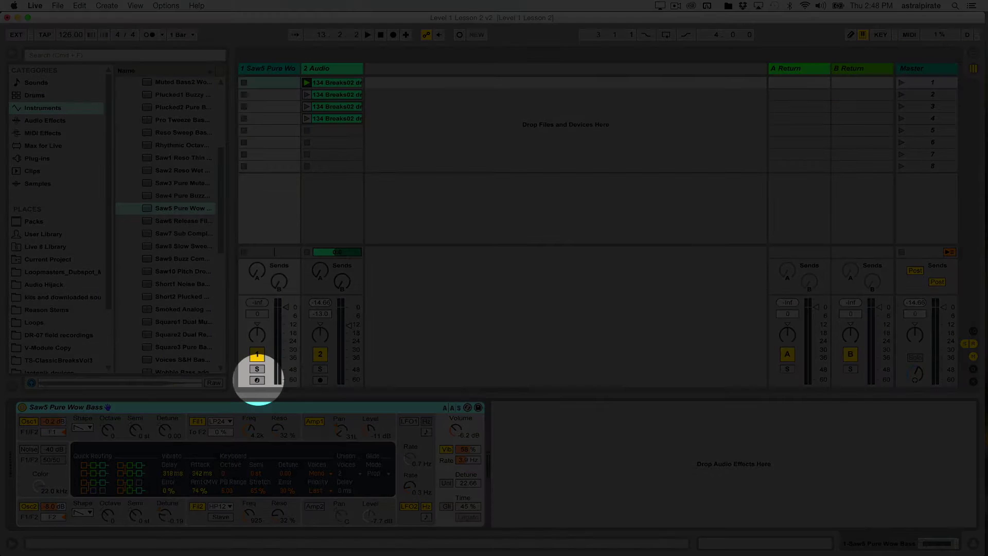
click(257, 380)
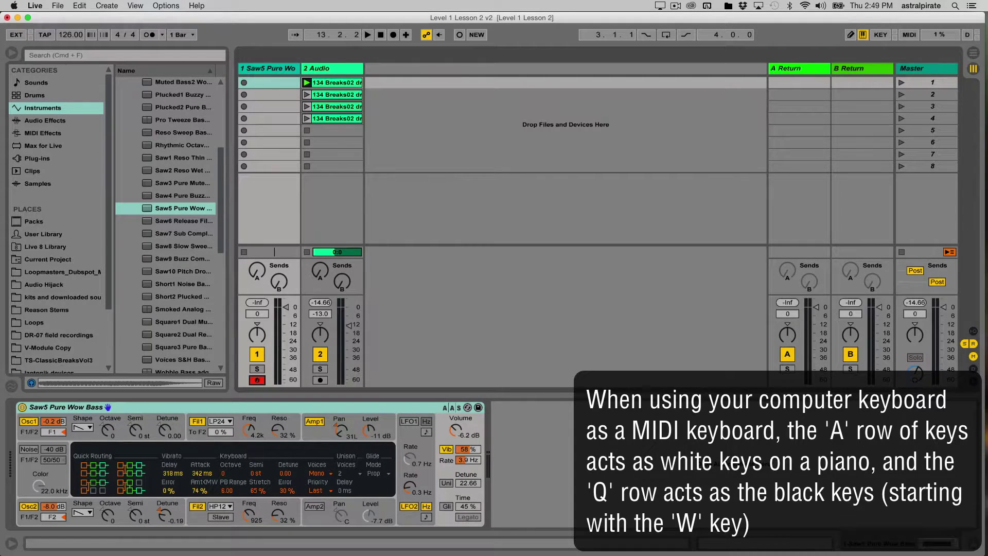
key(a)
key(a)
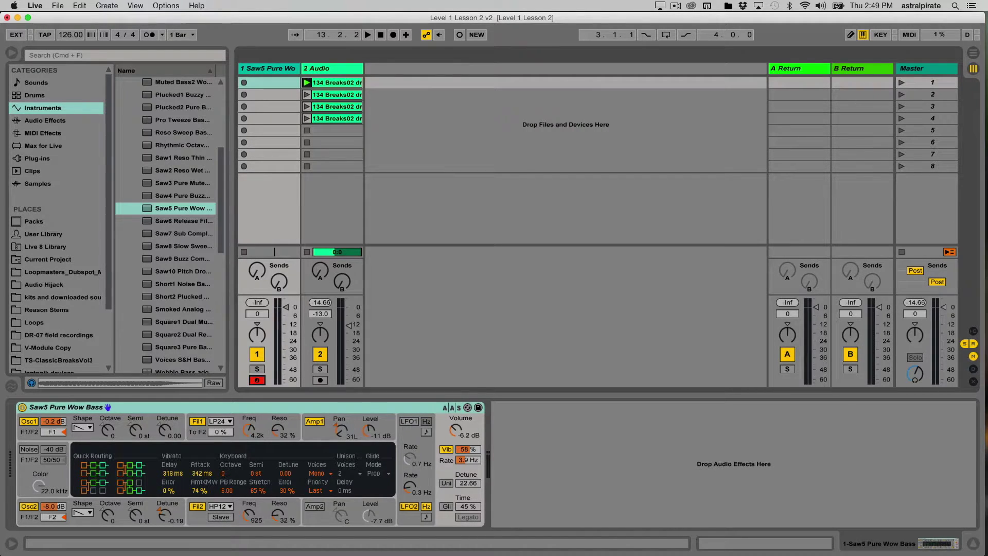
key(a)
click(66, 407)
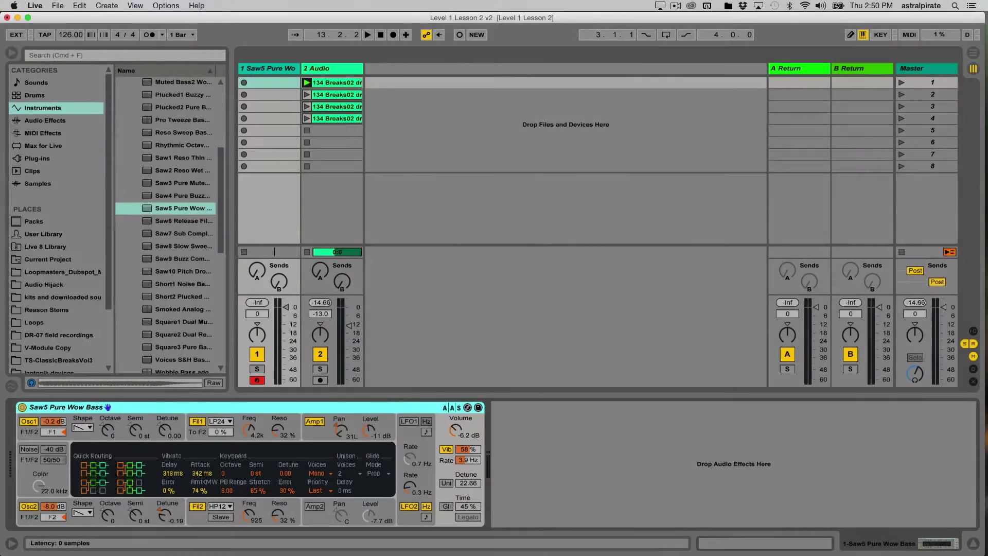
click(467, 407)
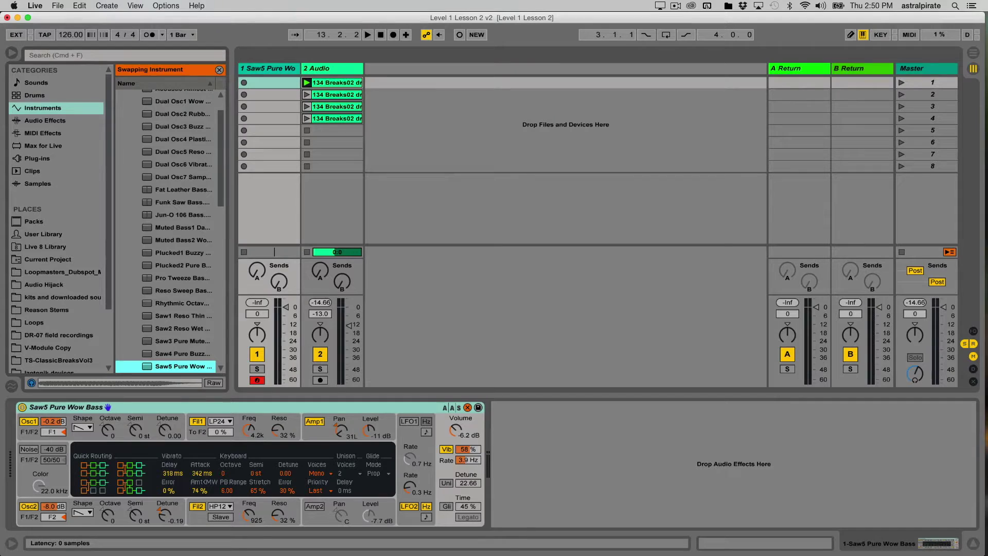
key(Escape)
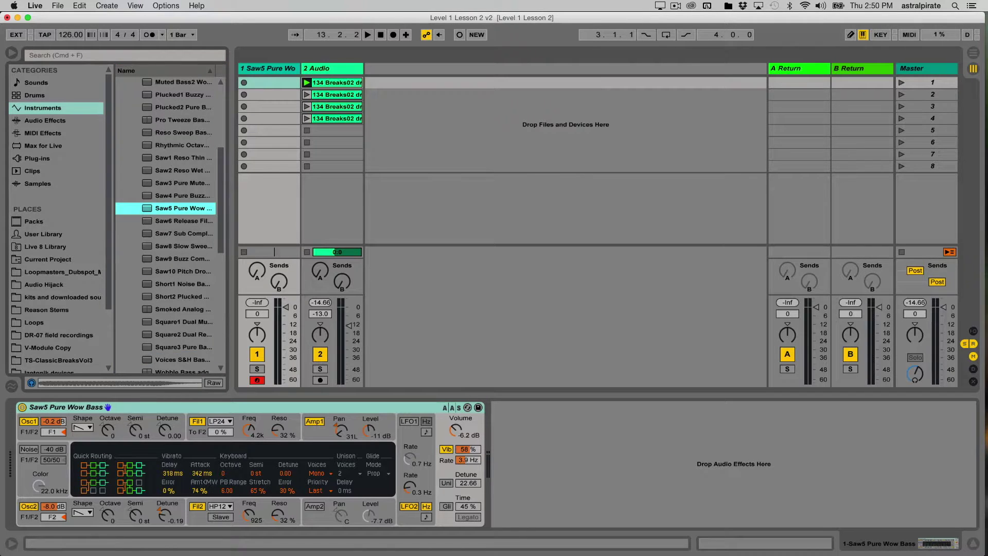
Hot-swap the bass instrument's preset to Saw1 Reso Thin Bass and play test notes.
key(q)
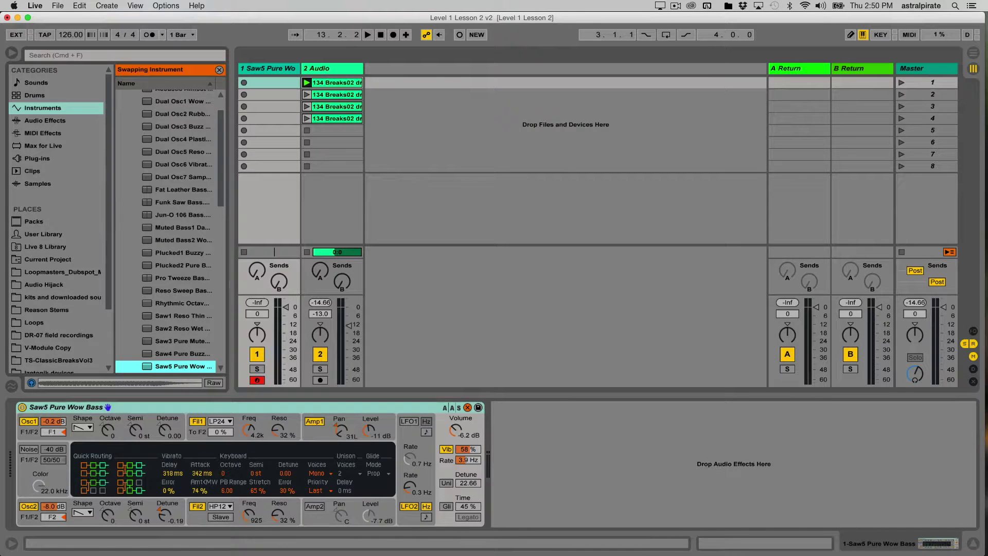
double_click(182, 315)
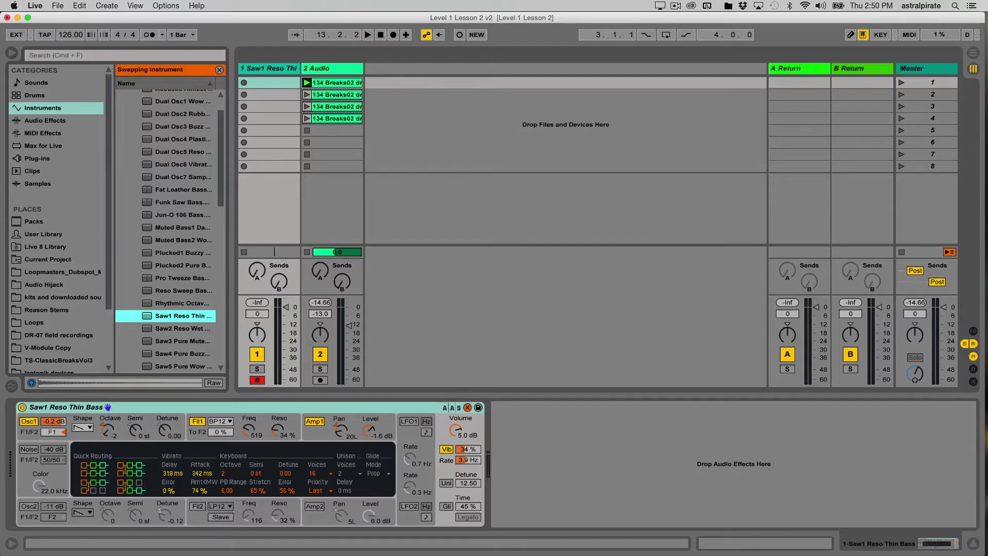
key(a)
key(a)
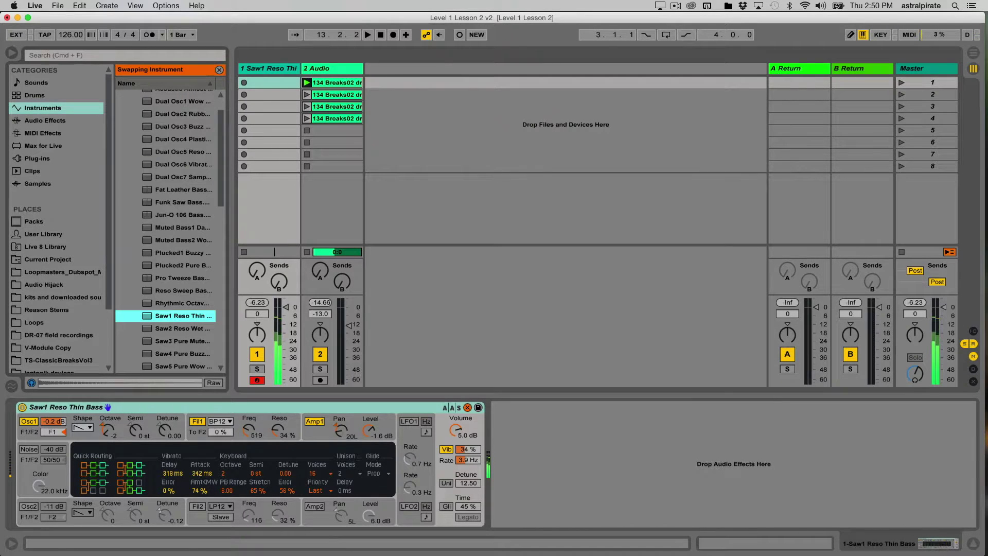
Swap the bass instrument's preset to Saw4 Pure Buzzy Bass and leave hot-swap mode.
scroll(166, 229, up, 2)
scroll(166, 229, down, 6)
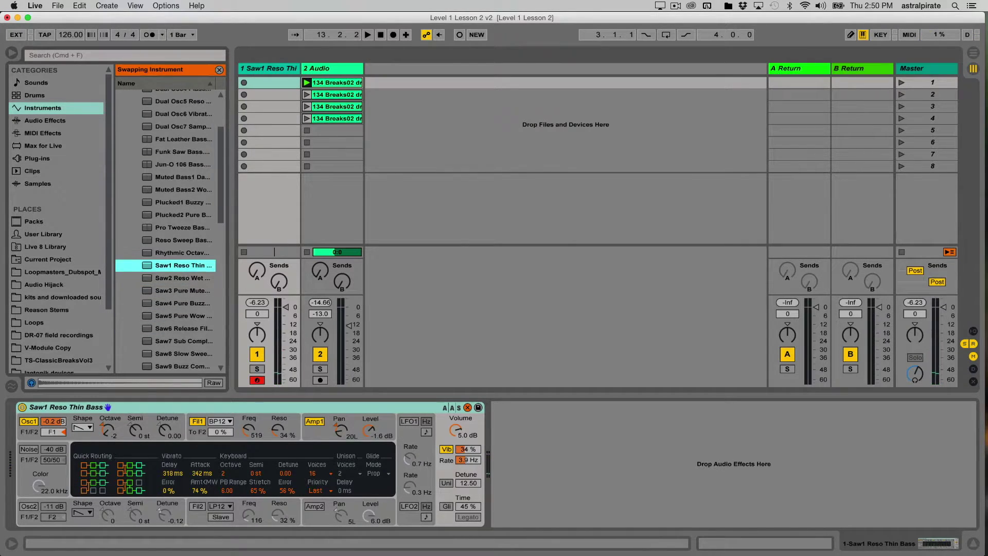
click(183, 303)
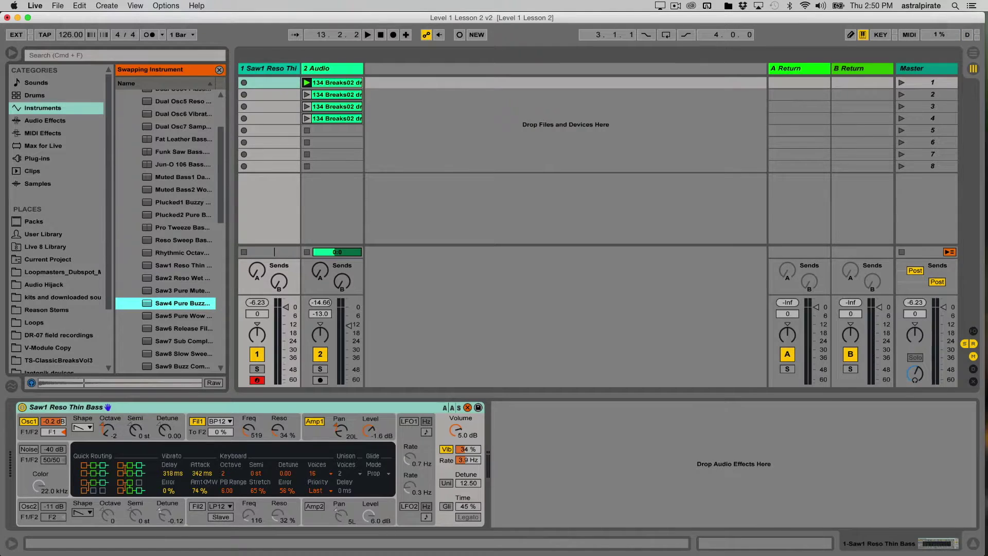
key(Return)
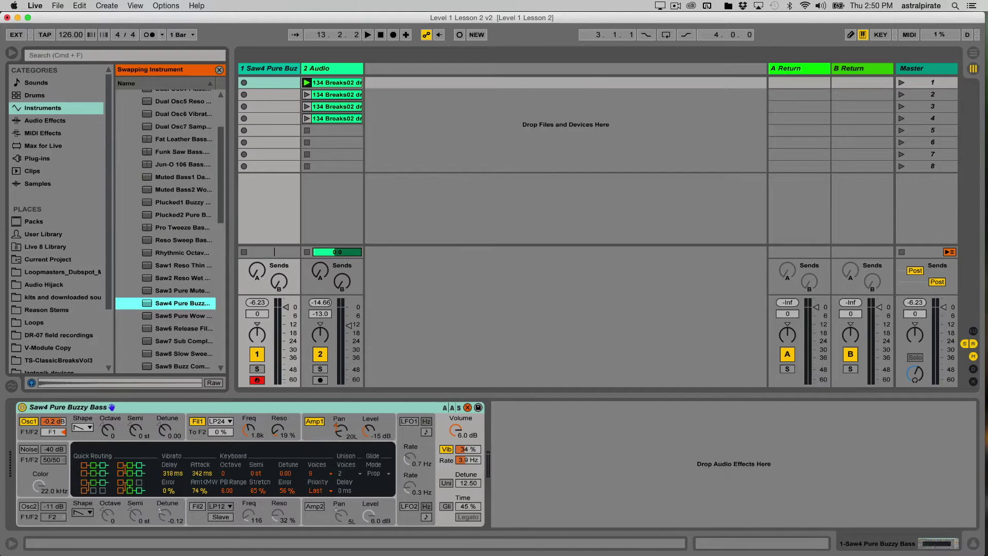
key(Escape)
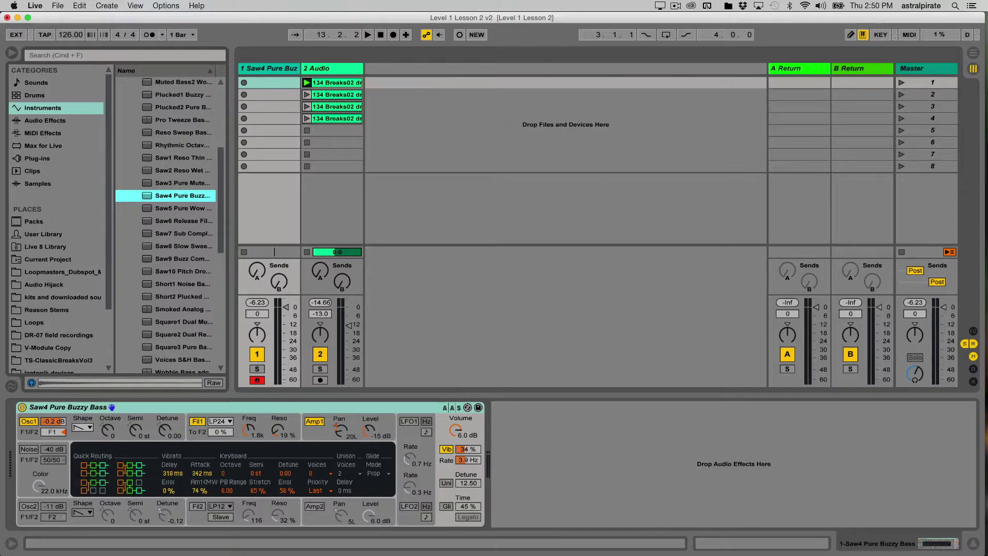
Play test notes on the Saw4 Pure Buzzy Bass track and lower its volume to -18.6 dB.
key(a)
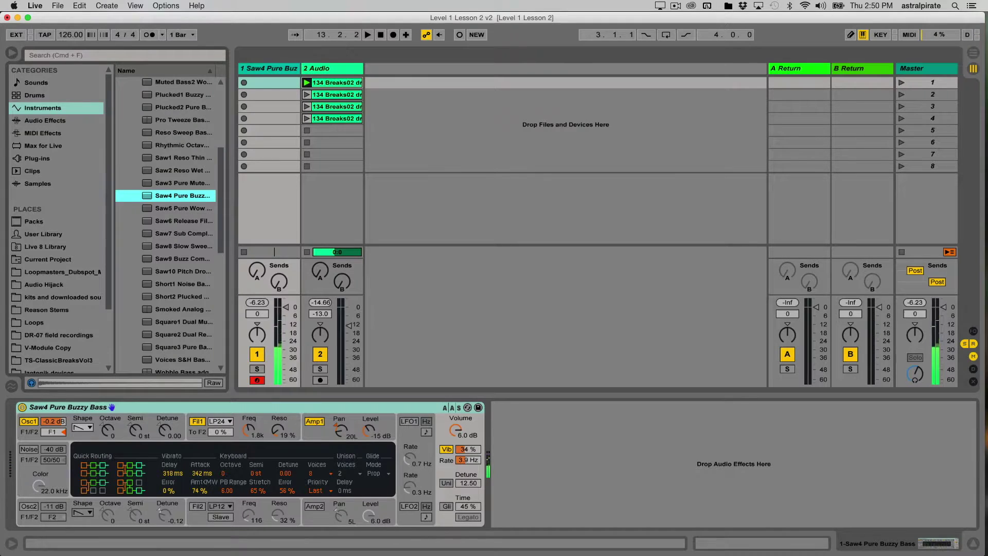
drag(286, 306, 286, 332)
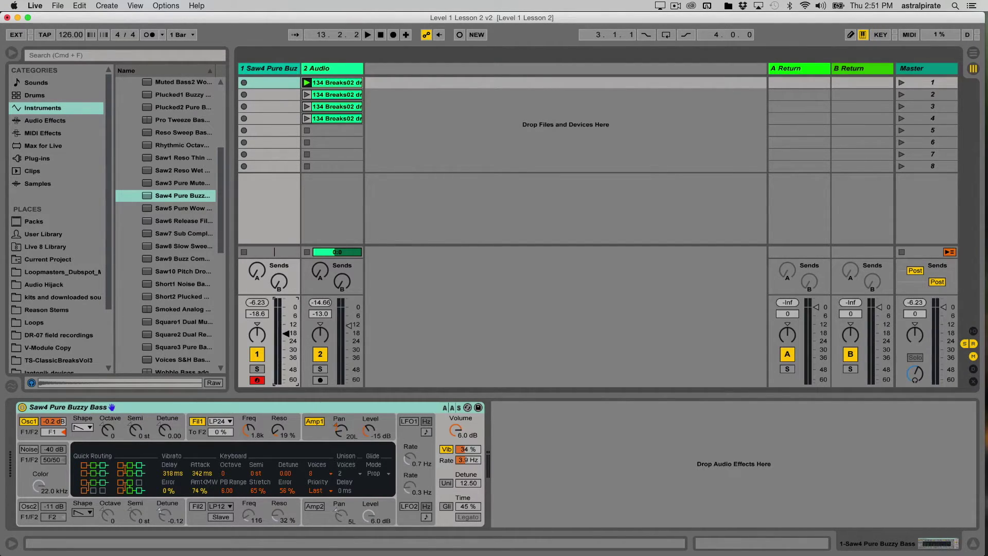
key(a)
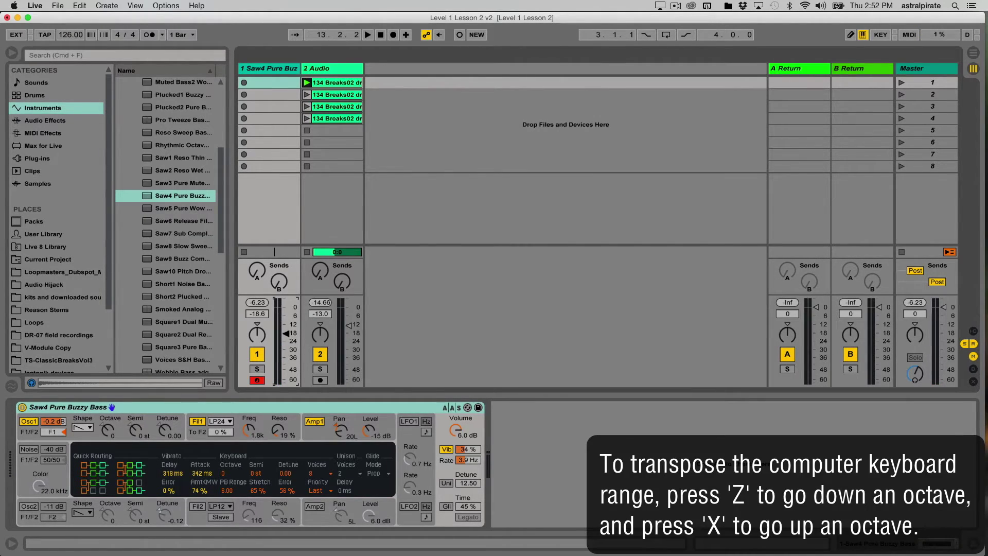
Transpose the computer MIDI keyboard down to the C2 to D3 octave range, playing test notes after each shift.
key(z)
key(a)
key(a)
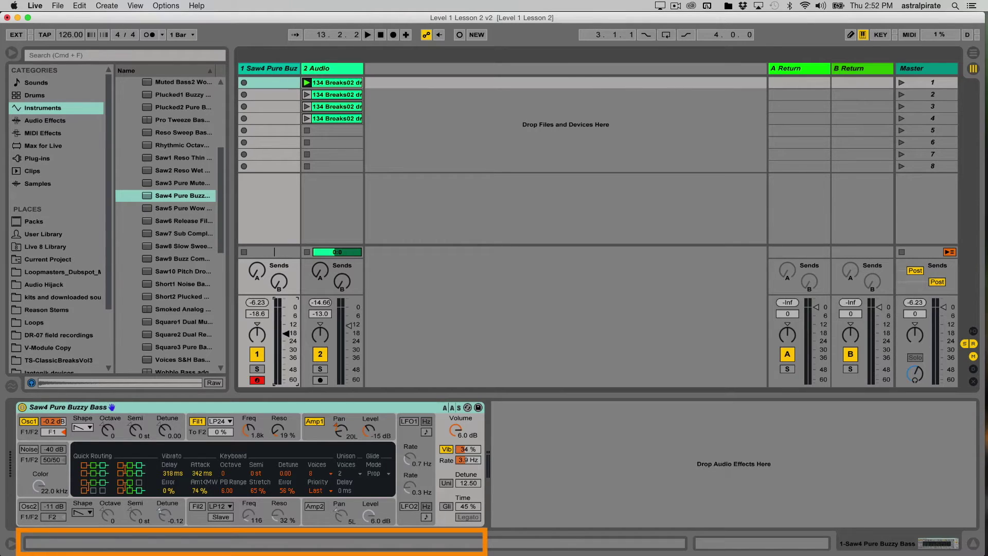
key(z)
key(a)
key(a)
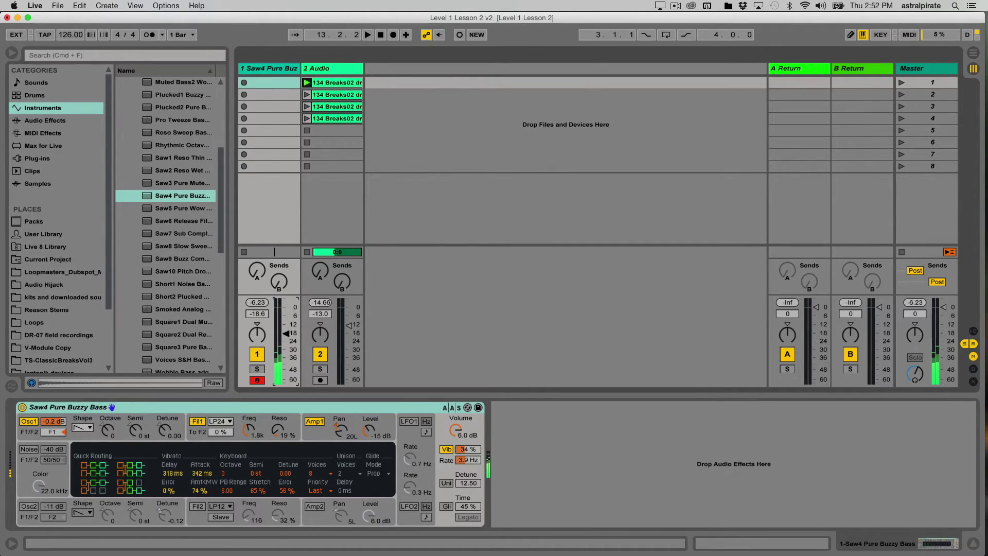
key(a)
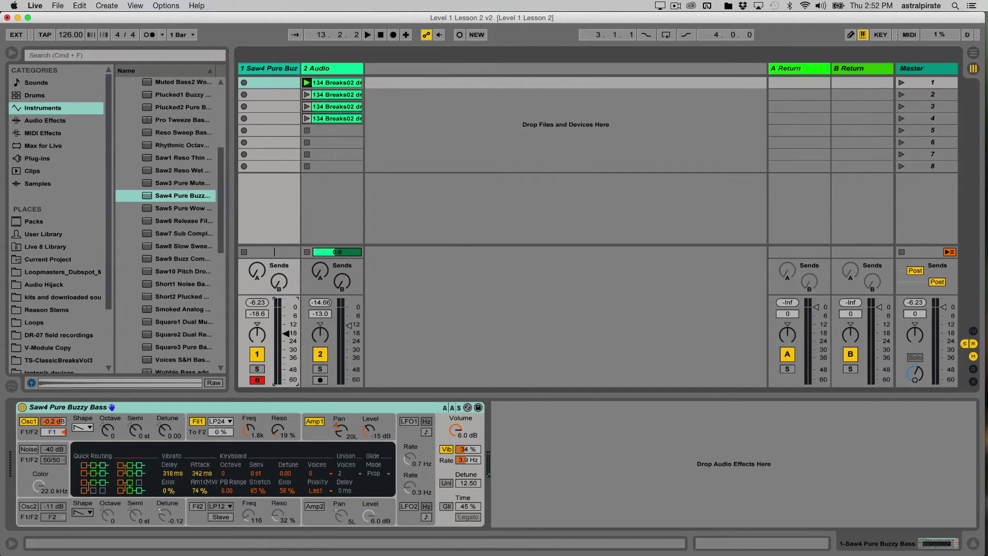
key(z)
key(a)
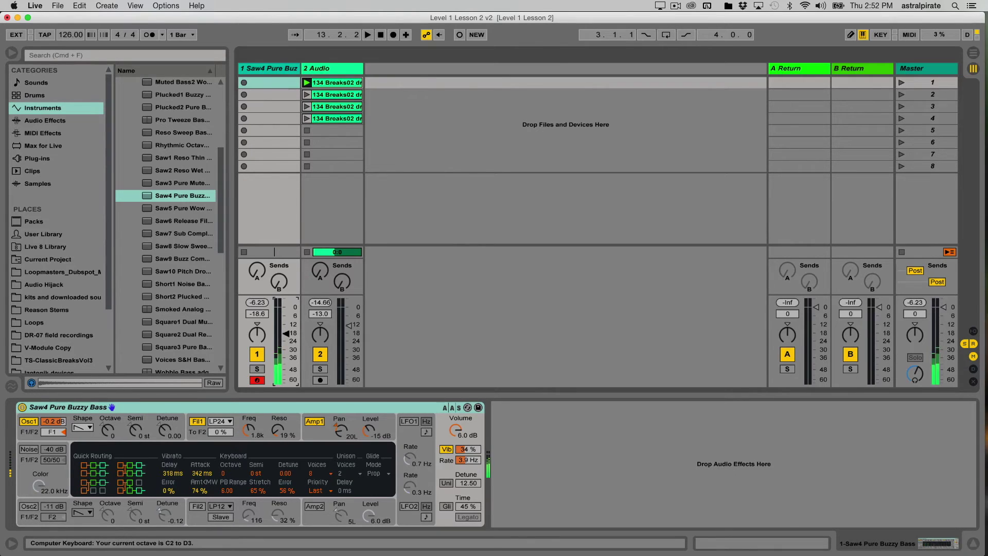